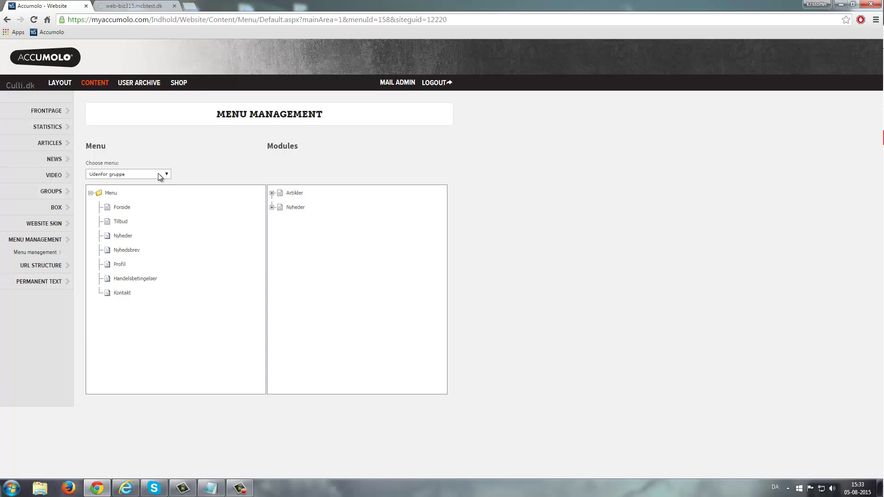
- Load the DK - Desktop - Top menu and compare it with the Sale and Brands dropdowns on the Culli website
{"action": "left_click", "coordinate": [160, 175]}
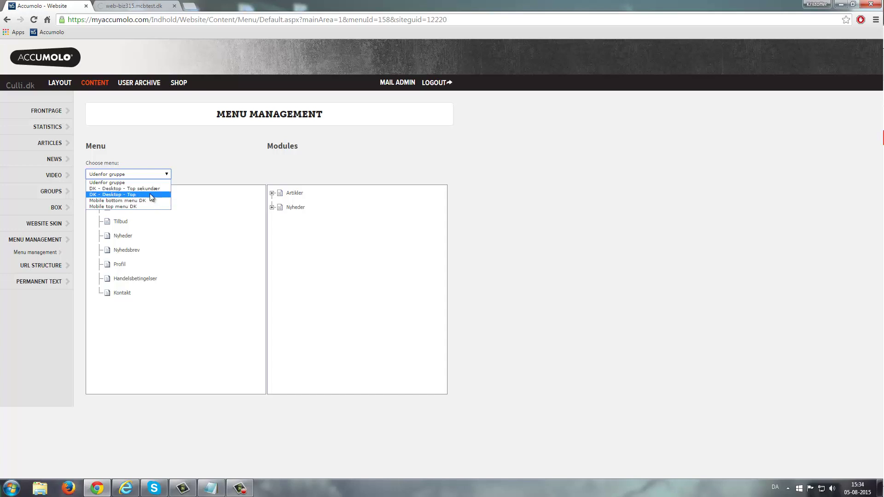
{"action": "left_click", "coordinate": [150, 194]}
{"action": "key", "text": "ctrl+Tab"}
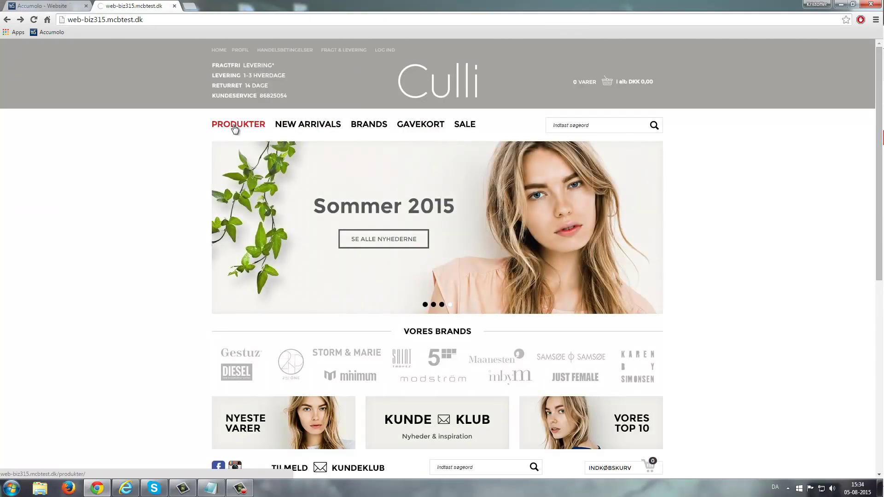
{"action": "mouse_move", "coordinate": [472, 126]}
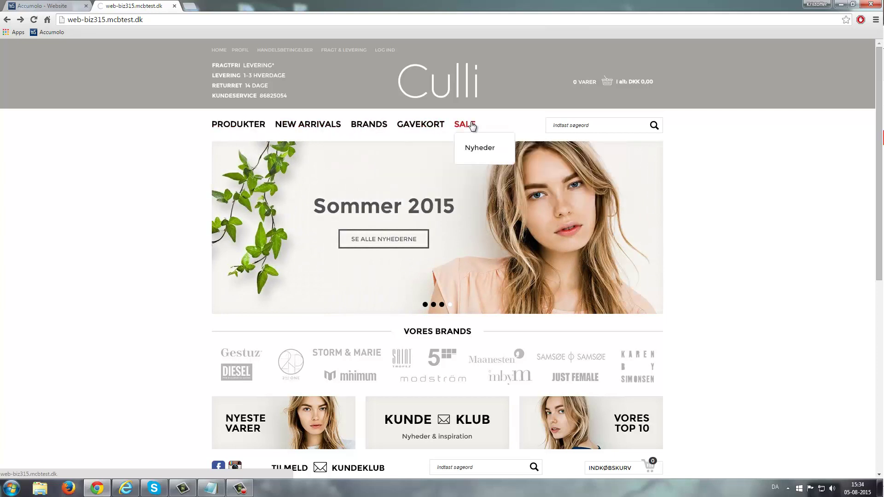
{"action": "mouse_move", "coordinate": [369, 131]}
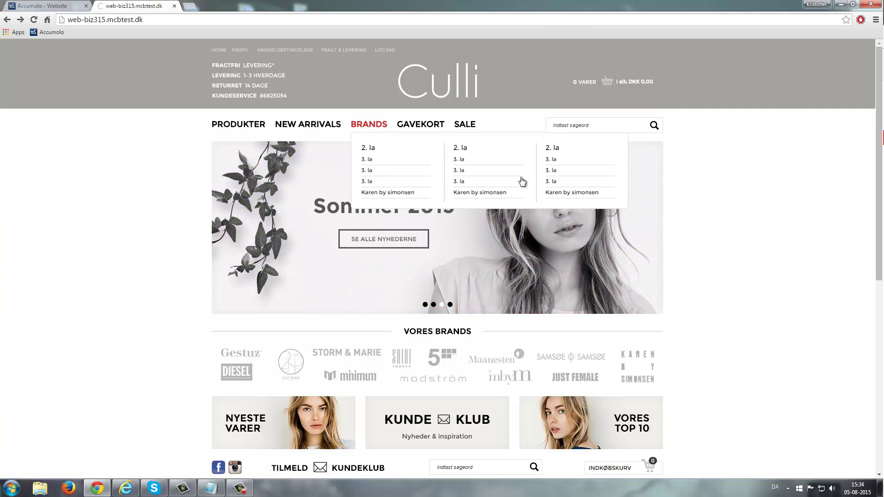
- Load the DK - Desktop - Top sekundær menu in the admin and compare it with the website's secondary top links
{"action": "key", "text": "ctrl+shift+Tab"}
{"action": "left_click", "coordinate": [163, 174]}
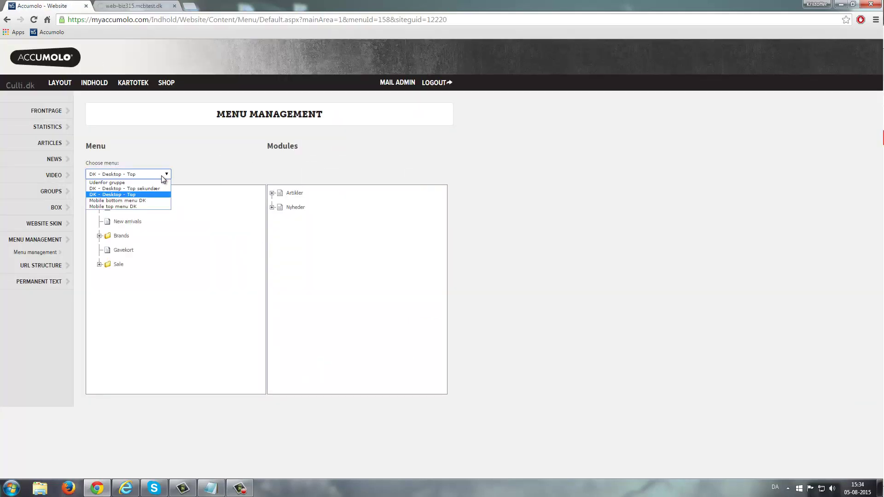
{"action": "left_click", "coordinate": [162, 187]}
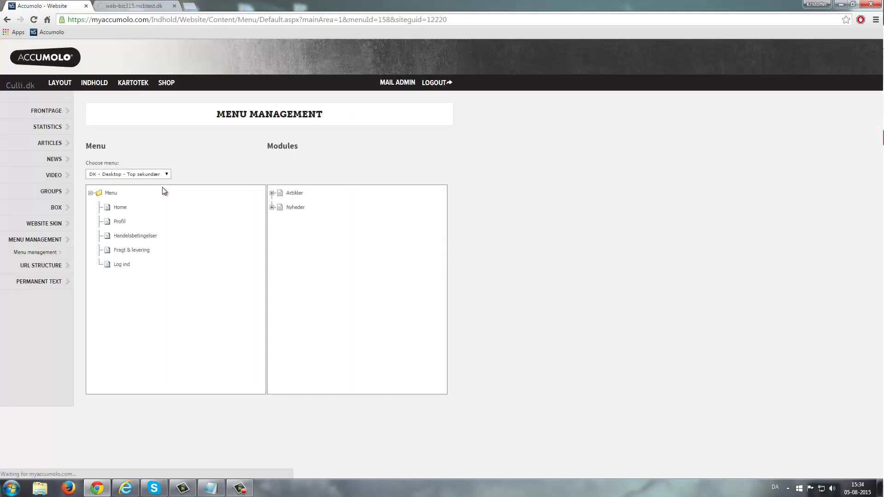
{"action": "left_click", "coordinate": [134, 6]}
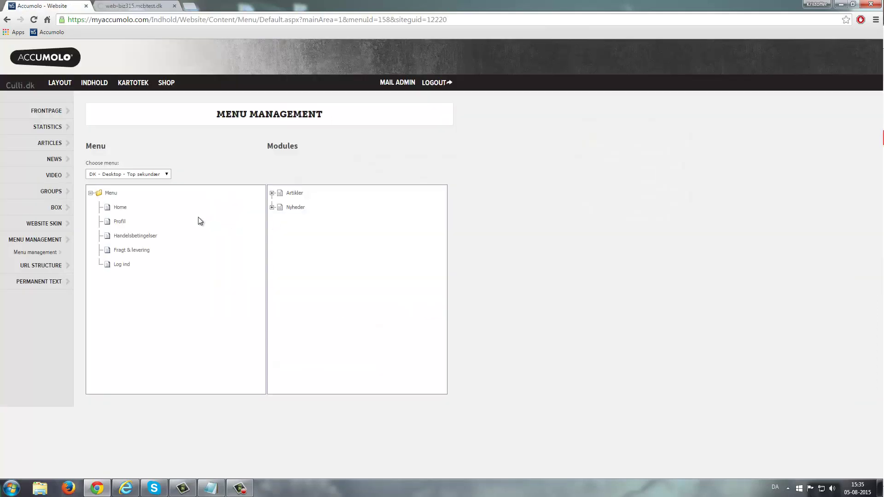
- Switch the managed menu back to DK - Desktop - Top and compare its items with the website's main navigation
{"action": "left_click", "coordinate": [170, 175]}
{"action": "left_click", "coordinate": [151, 193]}
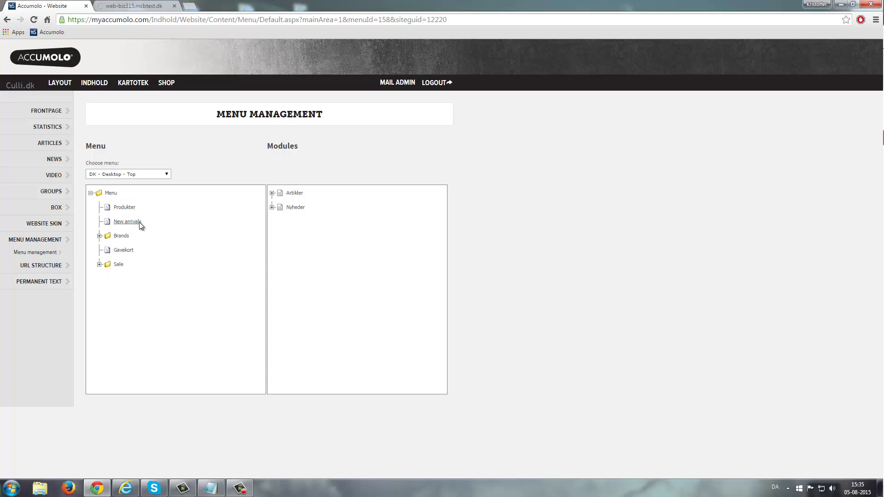
{"action": "left_click", "coordinate": [129, 7]}
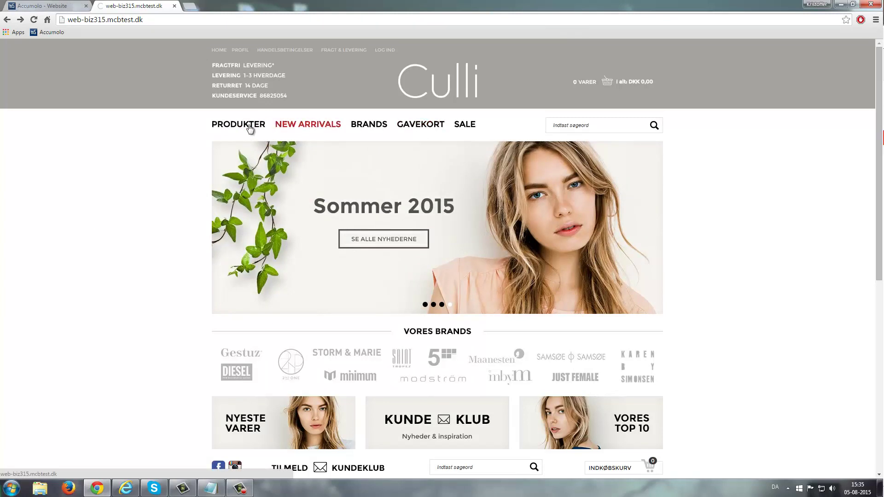
{"action": "left_click", "coordinate": [46, 4]}
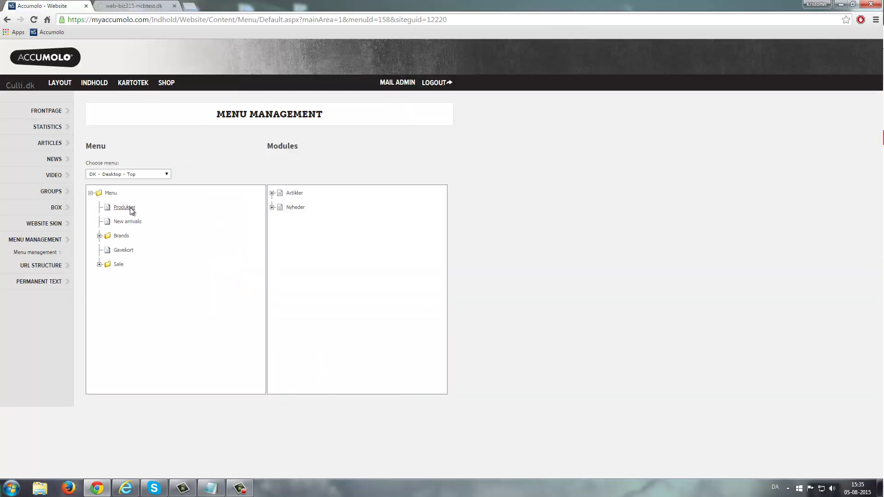
- Deactivate the Sale menu point and activate it again
{"action": "right_click", "coordinate": [121, 267]}
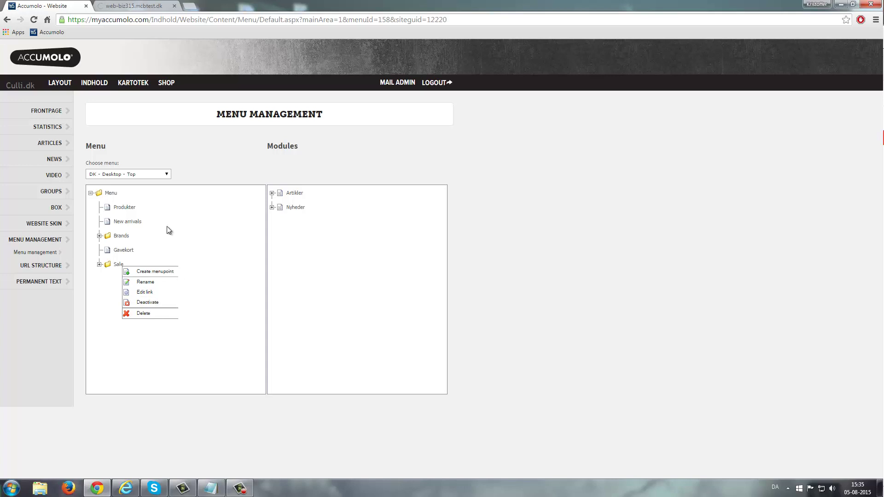
{"action": "left_click", "coordinate": [159, 302]}
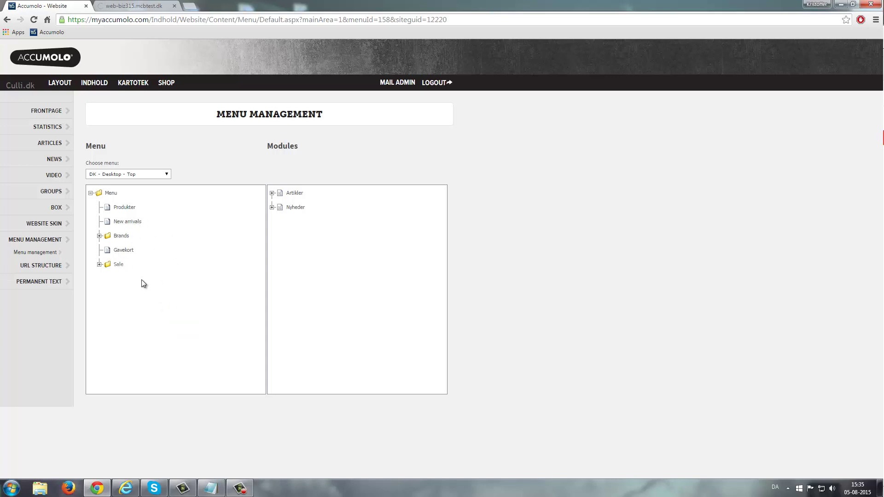
{"action": "right_click", "coordinate": [119, 264]}
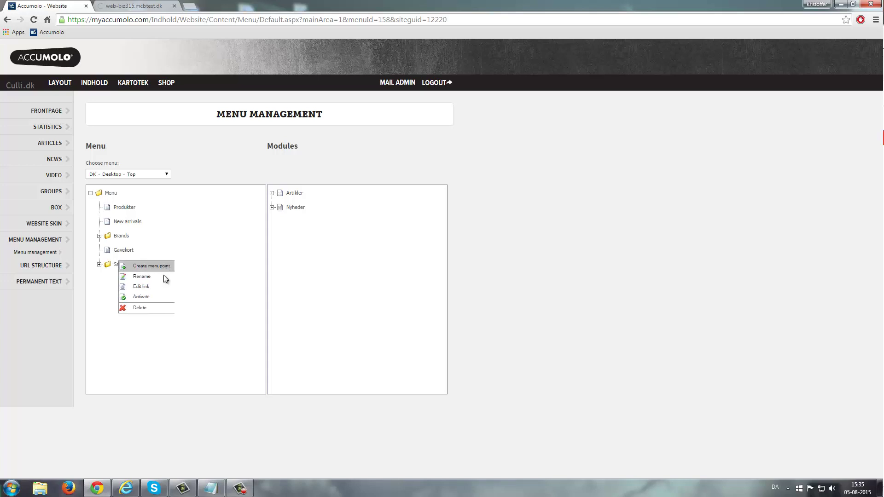
{"action": "left_click", "coordinate": [160, 298]}
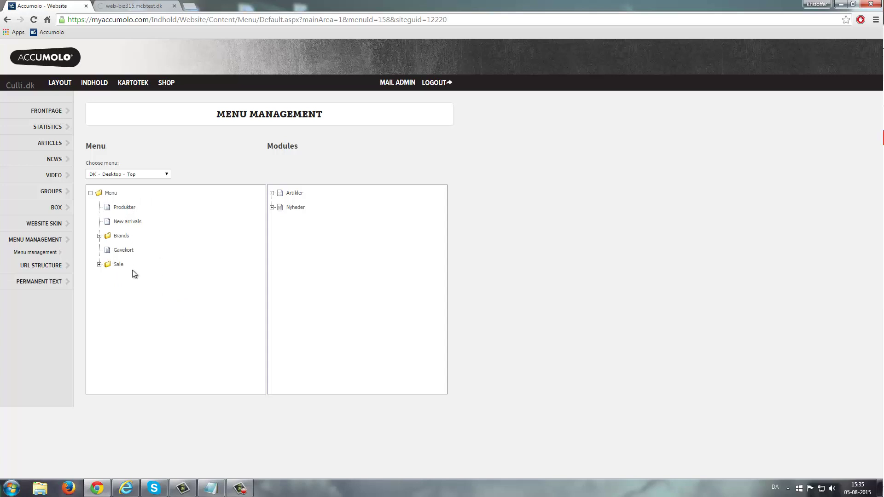
- Open the options of the root Menu folder and examine the website's main navigation before returning to the admin
{"action": "right_click", "coordinate": [102, 193]}
{"action": "left_click", "coordinate": [133, 6]}
{"action": "mouse_move", "coordinate": [495, 123]}
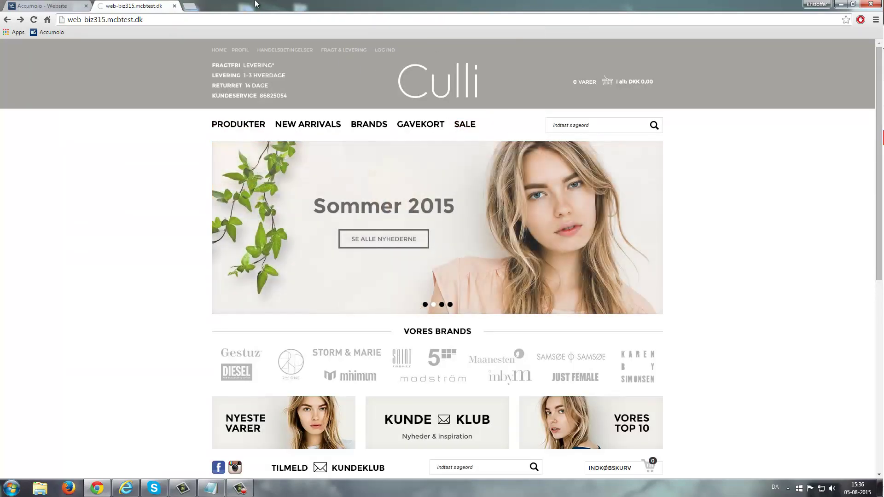
{"action": "left_click", "coordinate": [64, 5]}
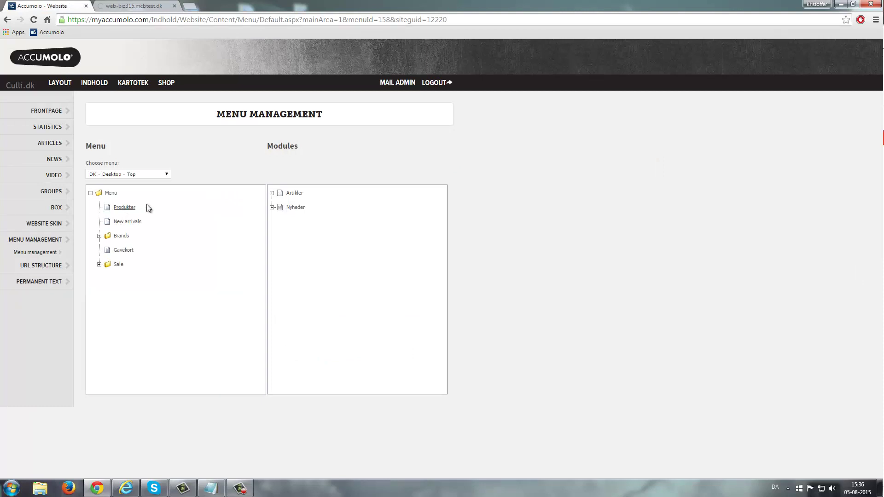
- Expand the Brands folder, view its options, and compare its second-level groups with the website's Brands dropdown
{"action": "left_click", "coordinate": [99, 236]}
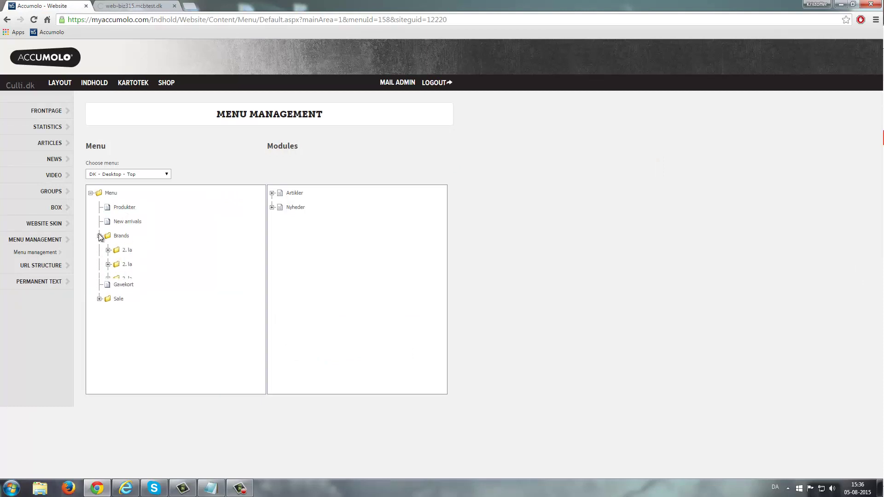
{"action": "right_click", "coordinate": [121, 238]}
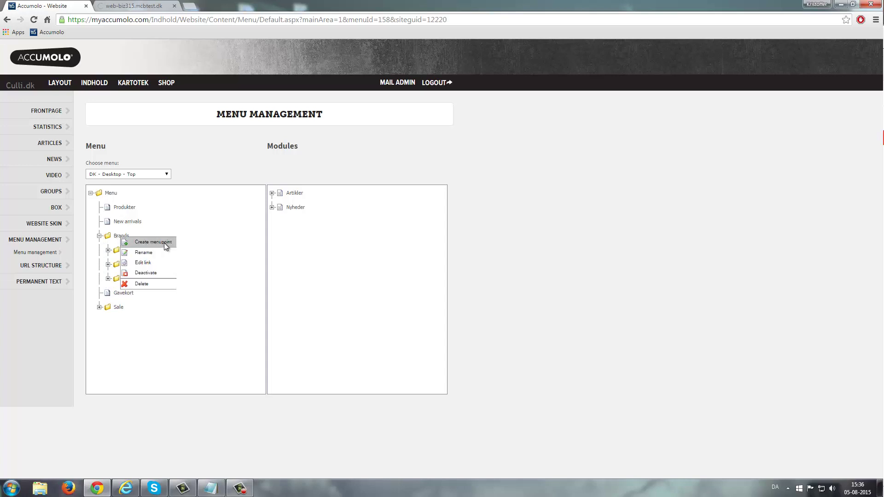
{"action": "left_click", "coordinate": [198, 228]}
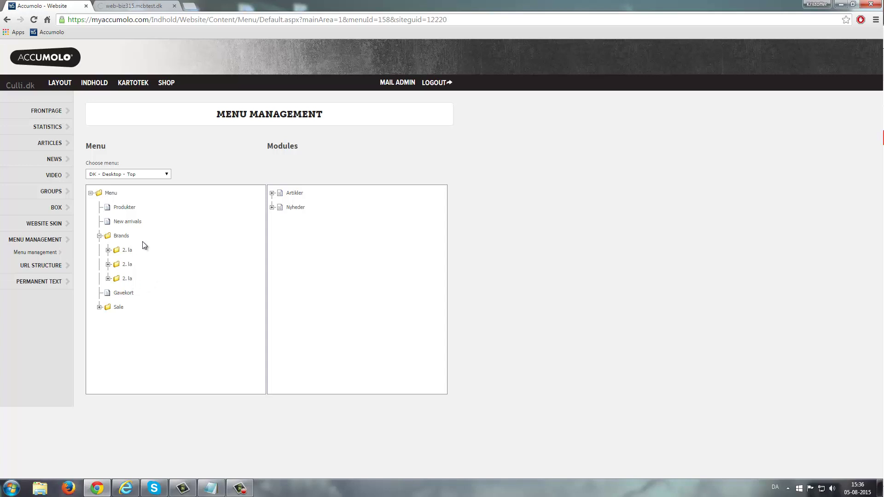
{"action": "left_click", "coordinate": [132, 5]}
{"action": "mouse_move", "coordinate": [376, 122]}
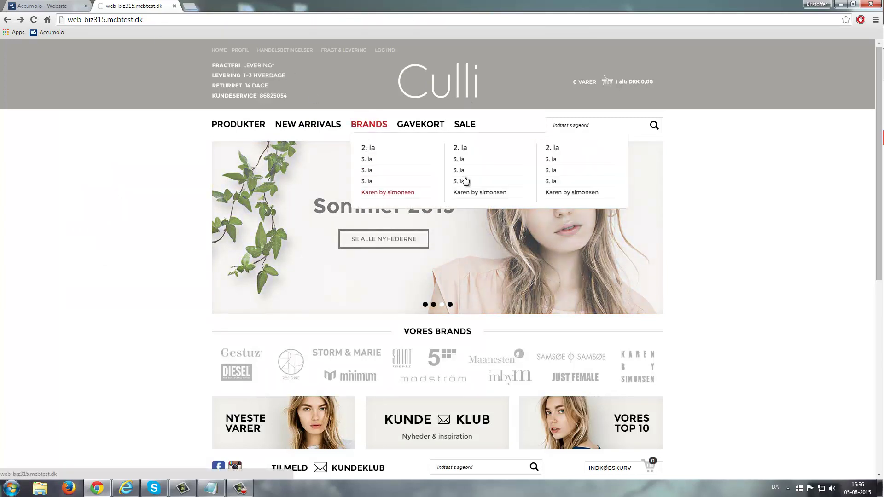
{"action": "left_click", "coordinate": [72, 5]}
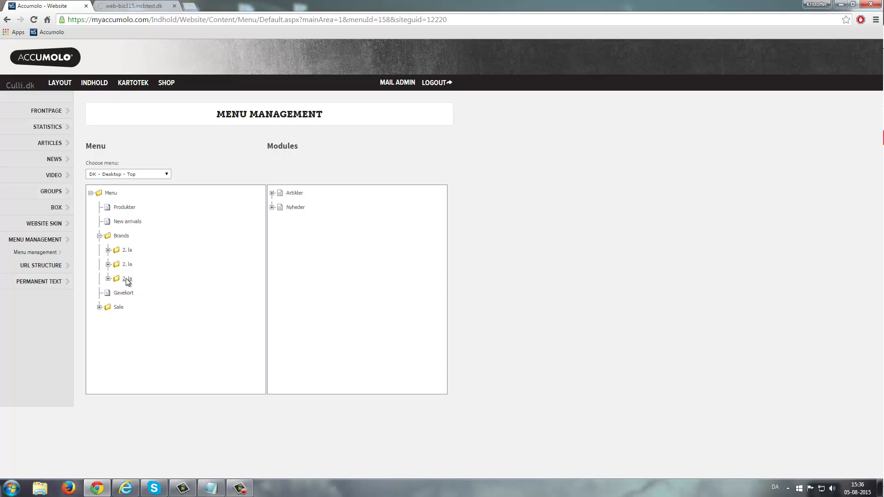
- Compare the items of the first 2. la group under Brands with the website's Brands dropdown, leaving the Brands folder collapsed
{"action": "left_click", "coordinate": [108, 250]}
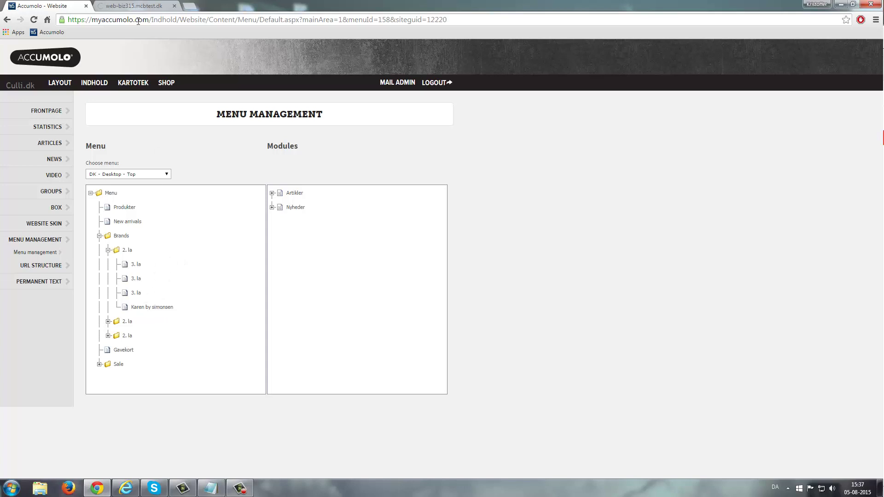
{"action": "left_click", "coordinate": [134, 6]}
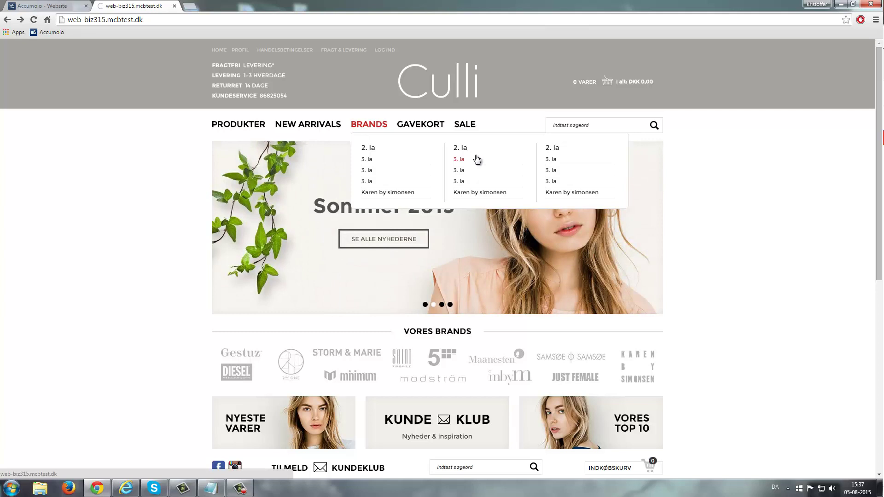
{"action": "left_click", "coordinate": [44, 5]}
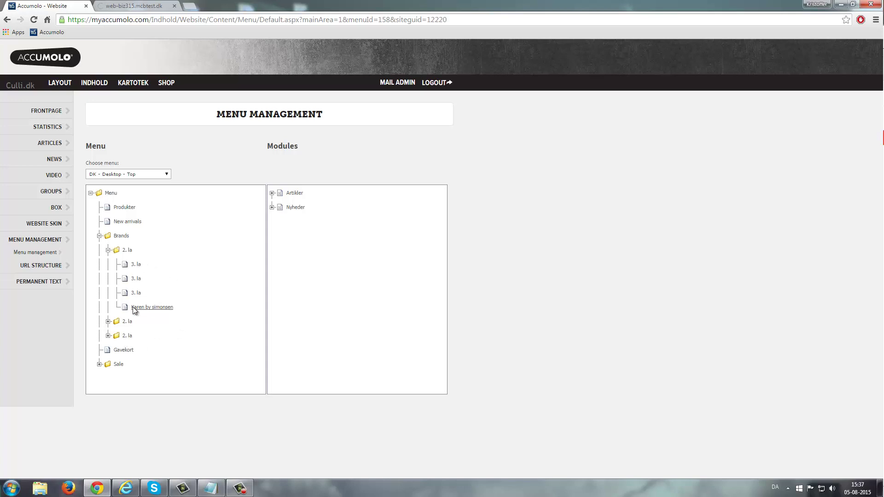
{"action": "left_click", "coordinate": [107, 250]}
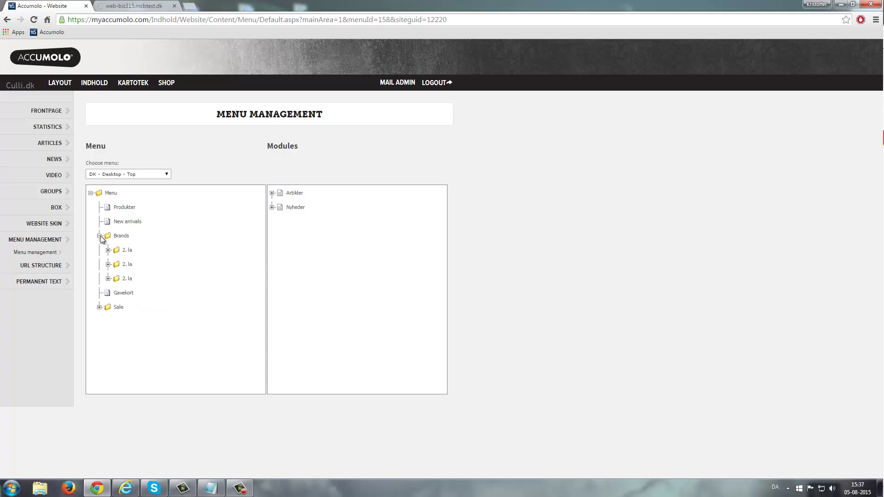
{"action": "left_click", "coordinate": [100, 236]}
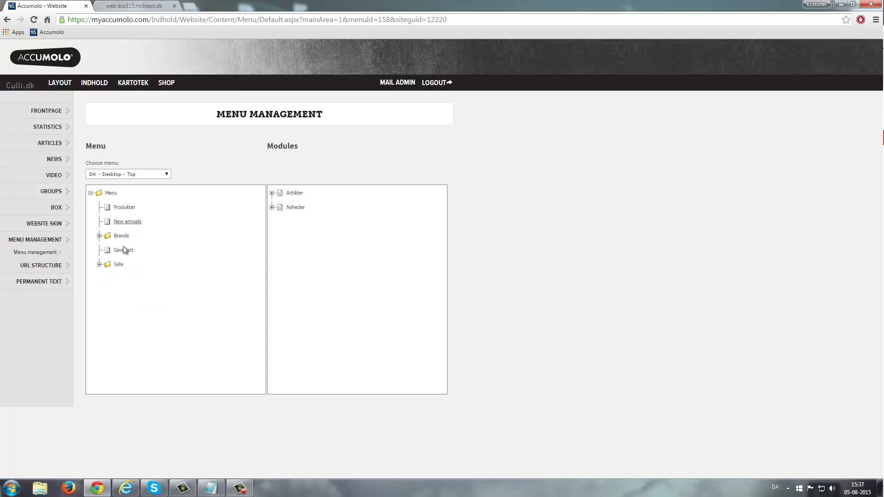
- Move the Nyhedsbrev article from the Artikler module into the menu between Produkter and New arrivals
{"action": "left_click", "coordinate": [271, 193]}
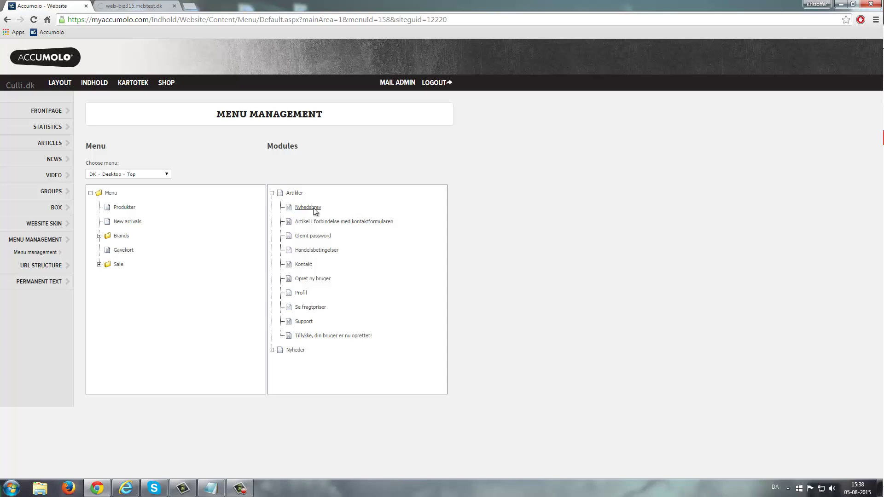
{"action": "left_click_drag", "start_coordinate": [313, 208], "coordinate": [131, 307]}
{"action": "left_click_drag", "start_coordinate": [131, 307], "coordinate": [119, 294]}
{"action": "left_click_drag", "start_coordinate": [130, 295], "coordinate": [146, 273]}
{"action": "left_click_drag", "start_coordinate": [130, 291], "coordinate": [131, 216]}
{"action": "left_click_drag", "start_coordinate": [131, 214], "coordinate": [133, 212]}
{"action": "left_click_drag", "start_coordinate": [138, 209], "coordinate": [133, 215]}
{"action": "left_click_drag", "start_coordinate": [133, 216], "coordinate": [125, 214]}
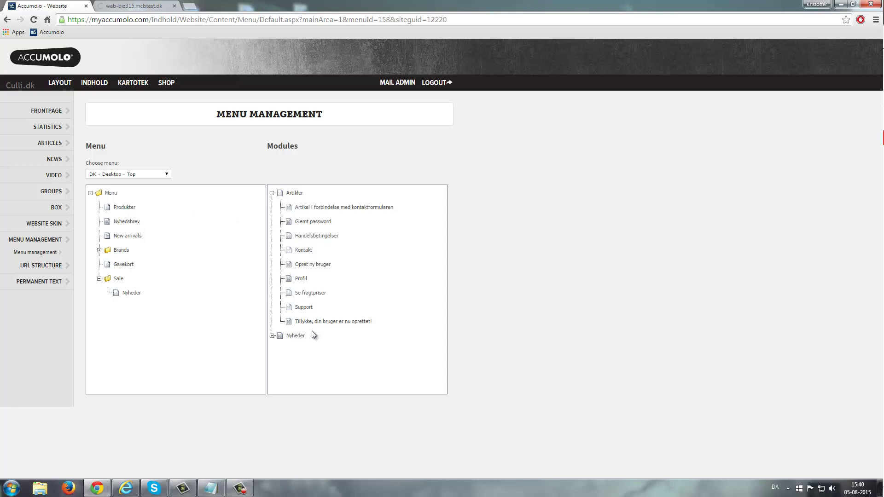
- Reload the DK - Desktop - Top menu by way of DK - Desktop - Top sekundær and check the Artikler module's article list
{"action": "left_click", "coordinate": [155, 174]}
{"action": "left_click", "coordinate": [151, 188]}
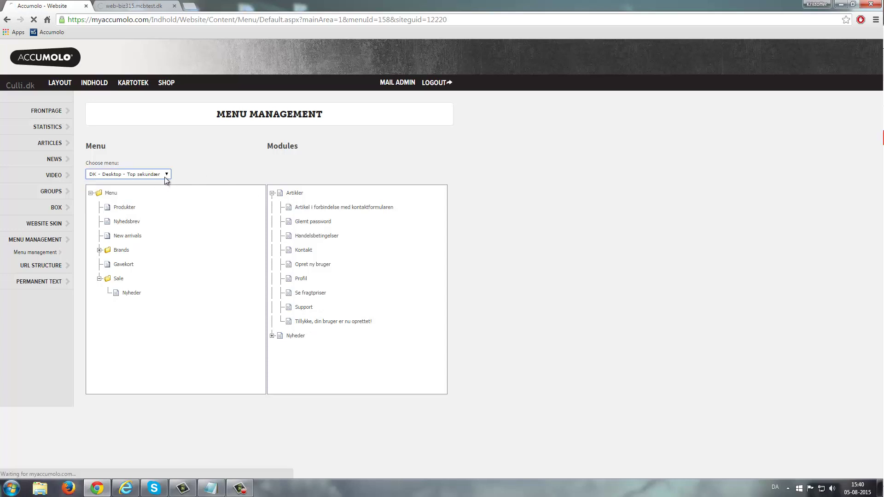
{"action": "left_click", "coordinate": [165, 177]}
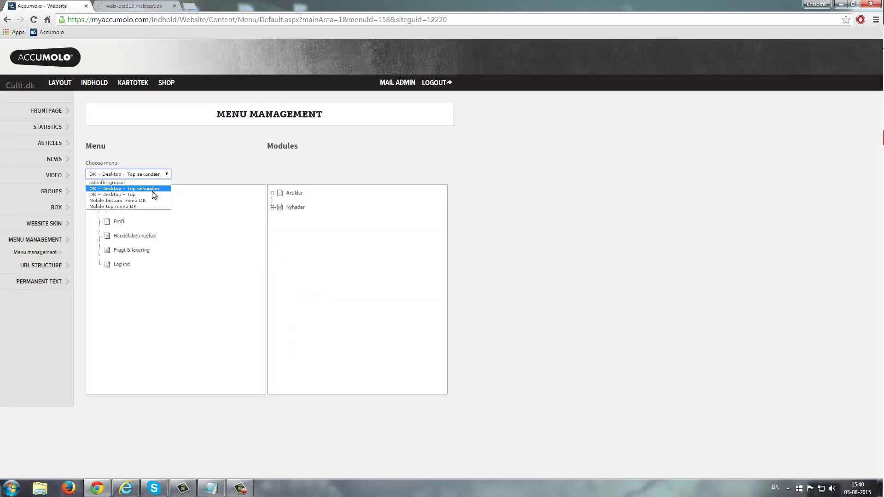
{"action": "left_click", "coordinate": [153, 194]}
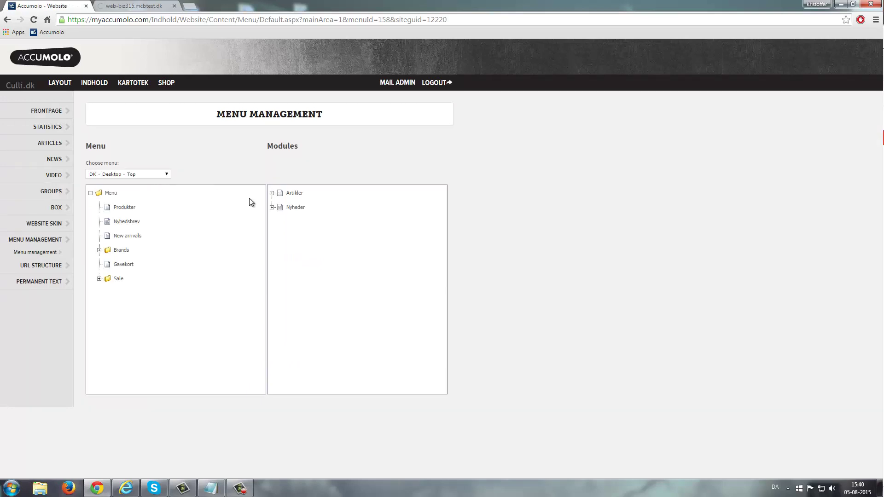
{"action": "left_click", "coordinate": [272, 193]}
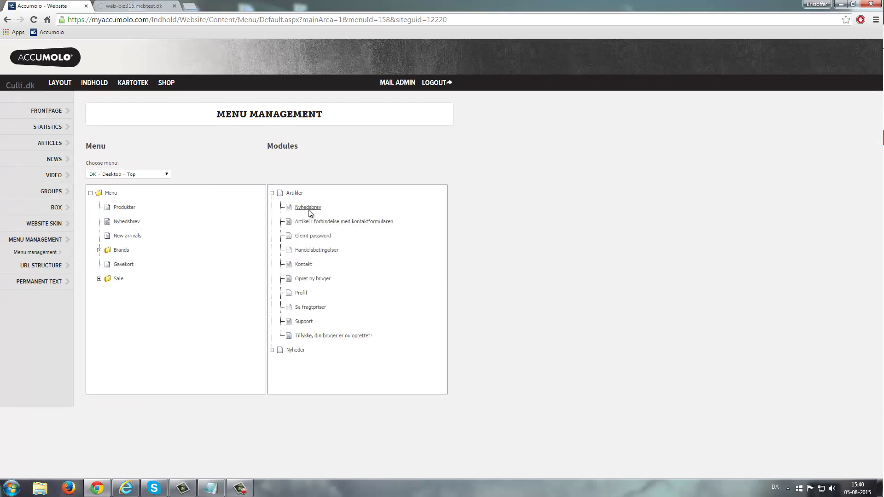
{"action": "left_click_drag", "start_coordinate": [308, 210], "coordinate": [133, 229]}
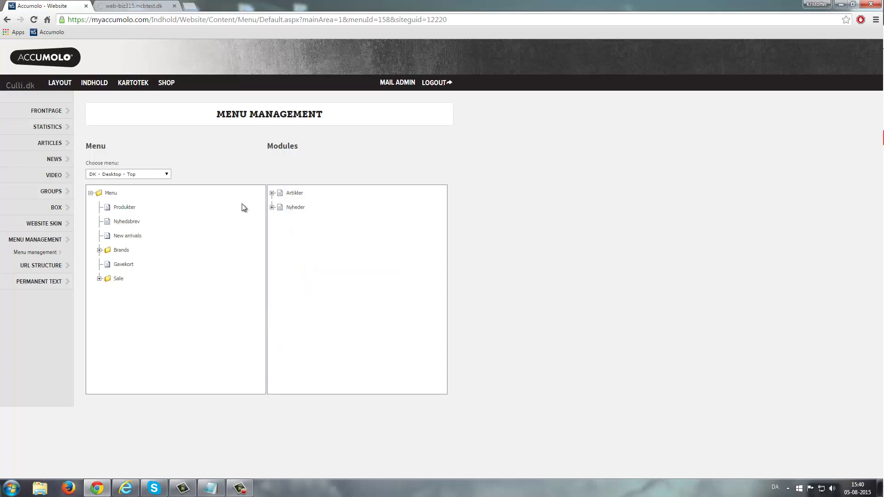
- Open the link of the Nyhedsbrev menu point to inspect it, and leave it unedited
{"action": "right_click", "coordinate": [129, 222]}
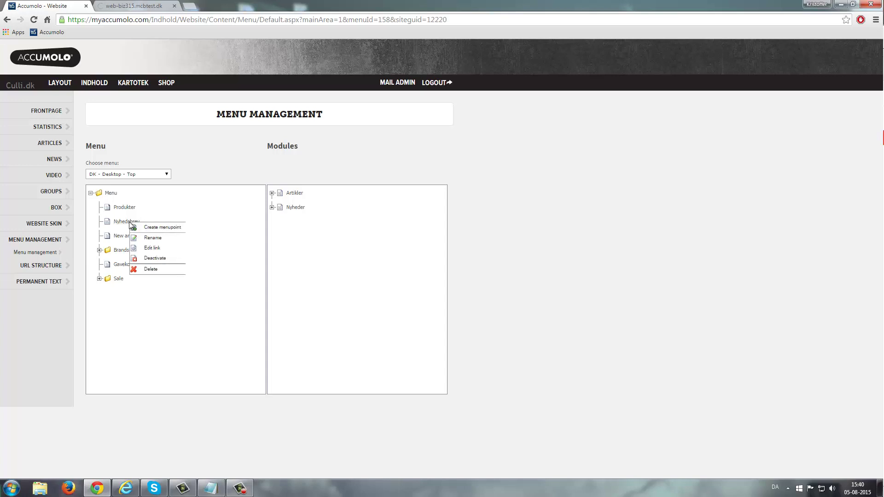
{"action": "left_click", "coordinate": [156, 249]}
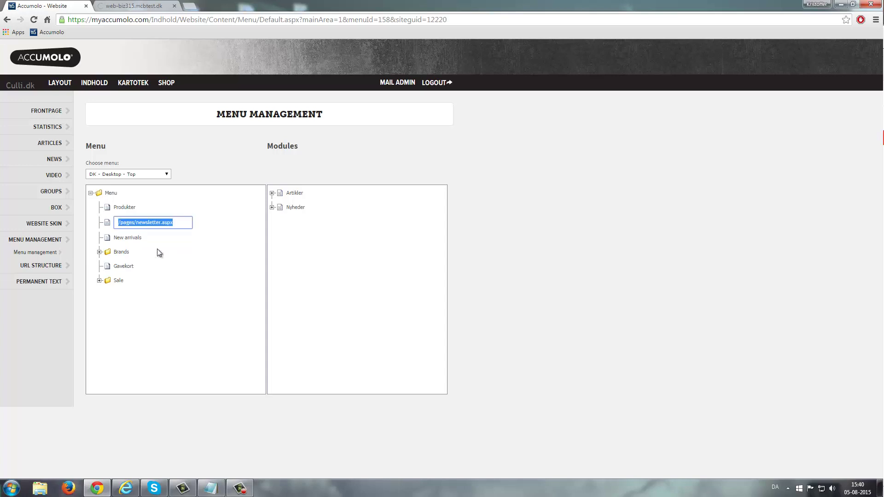
{"action": "left_click", "coordinate": [192, 242]}
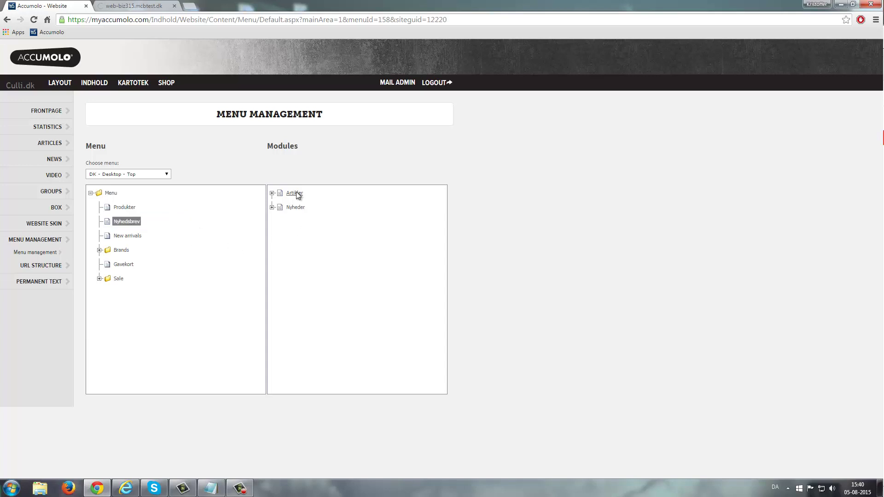